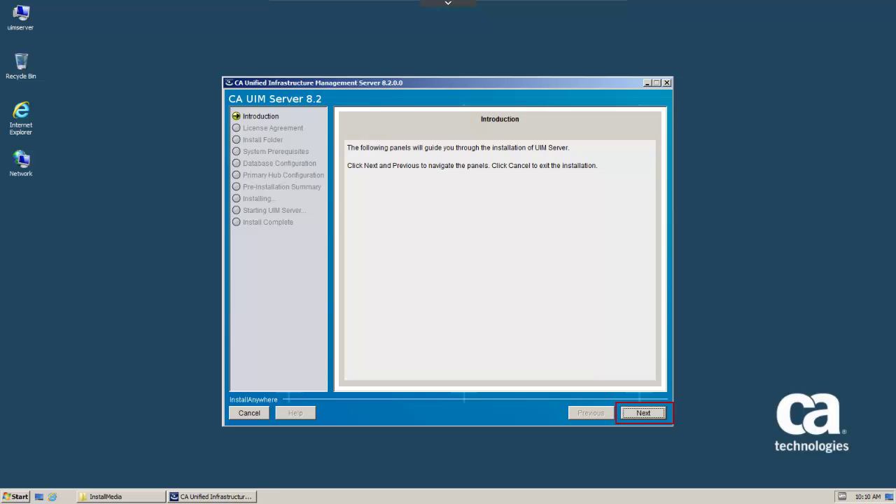
Accept the license agreement terms and advance to the install folder step.
key(Return)
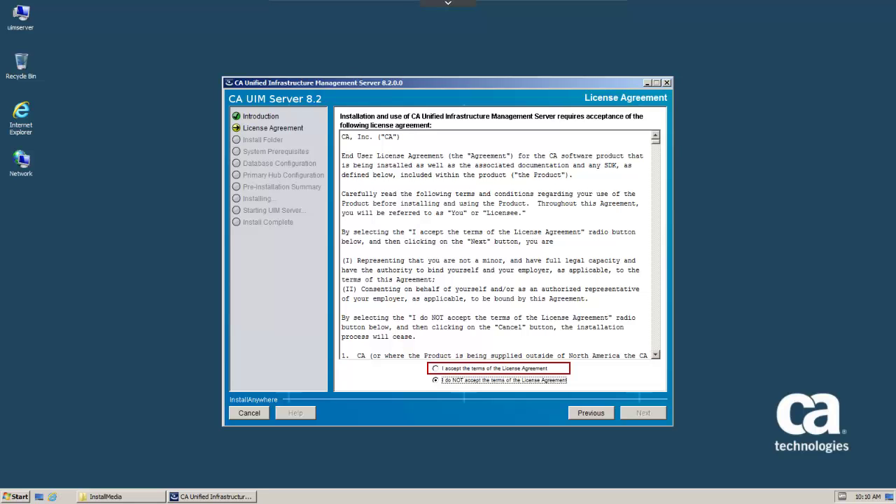
key(Up)
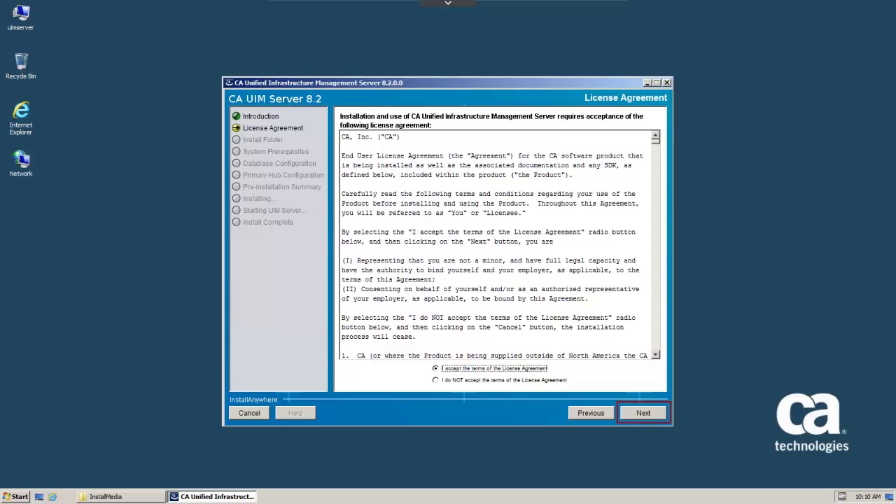
key(Return)
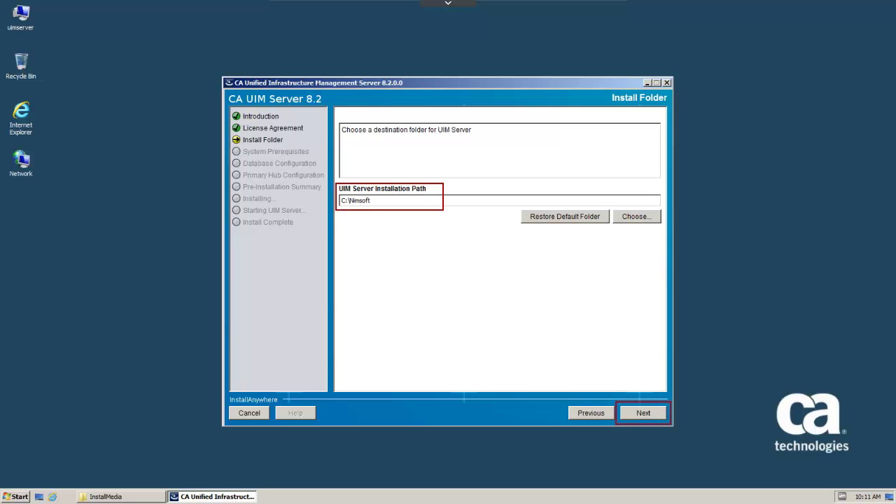
Keep C:\Nimsoft, pass prerequisites, and confirm the CA_UIM SQL Server database was created.
key(Return)
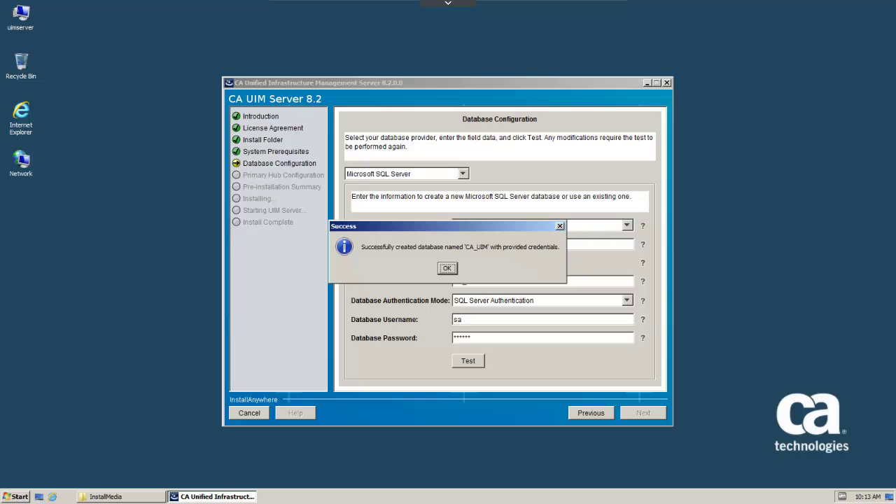
key(Return)
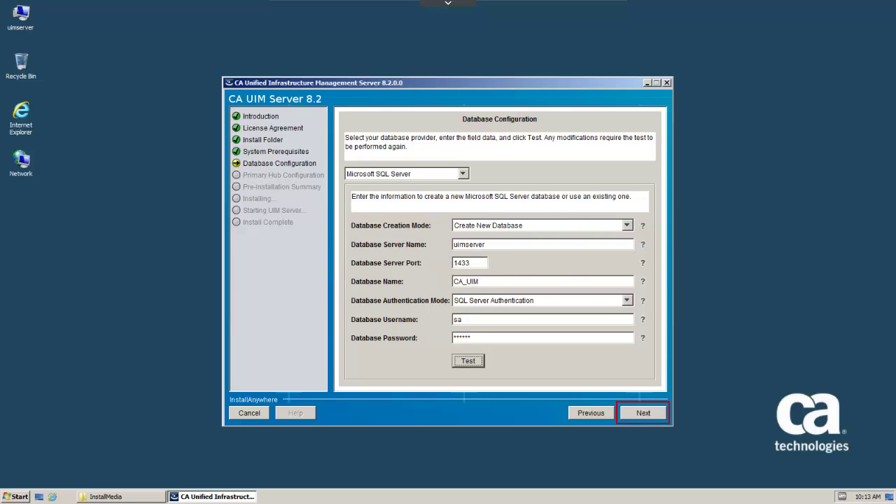
Enter domain 'uim', hub name 'primary' and a confirmed admin password, then validate them.
key(Return)
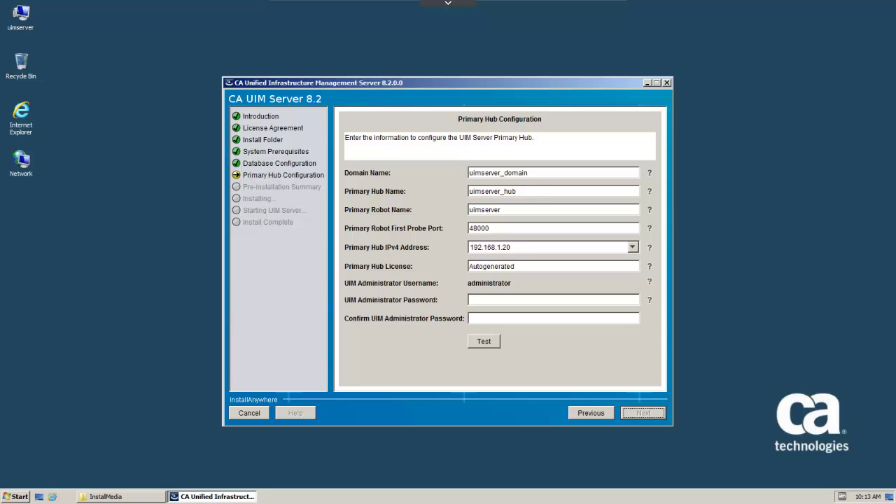
key(BackSpace)
key(BackSpace)
key(BackSpace)
key(Tab)
text(primary)
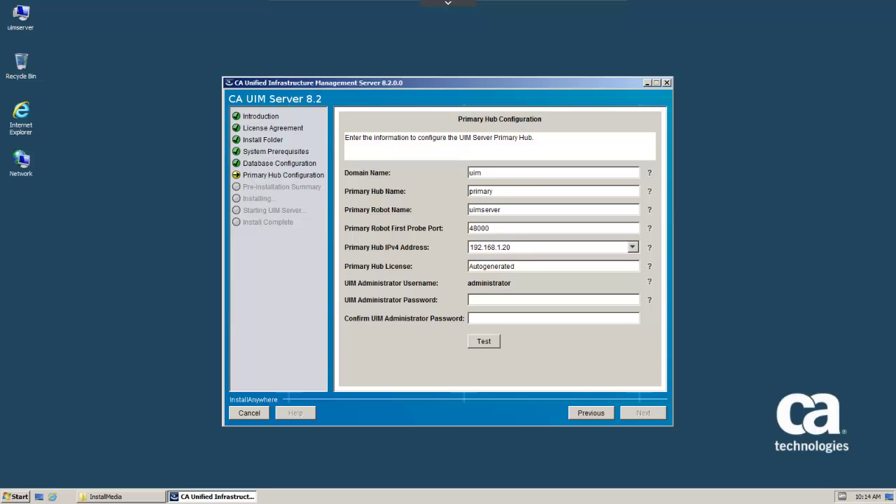
text(******)
key(Tab)
text(******)
key(space)
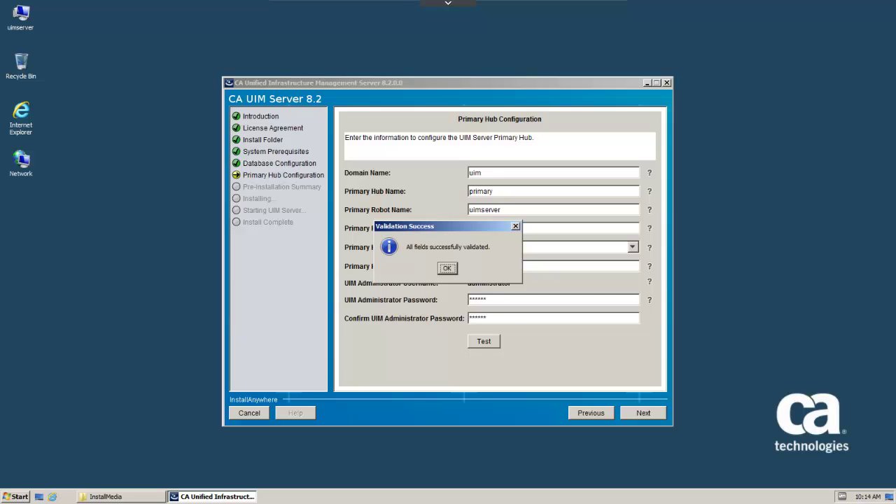
key(Return)
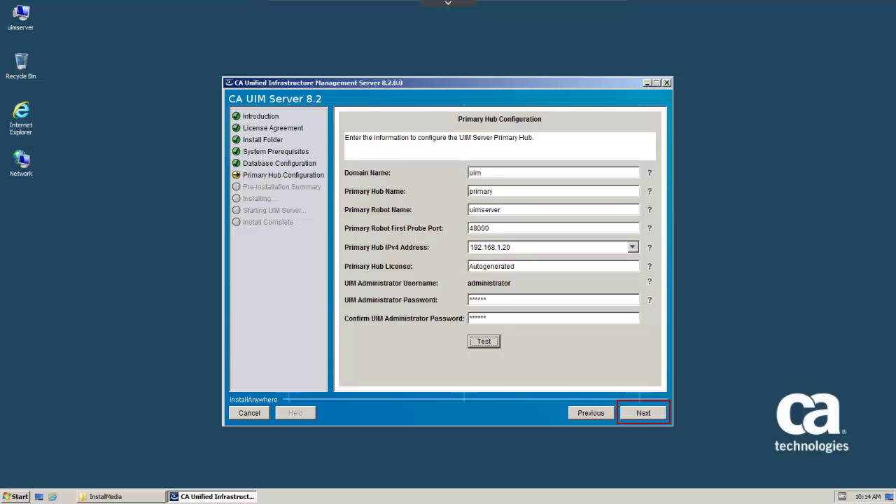
Accept the pre-install summary and begin installing the UIM server files.
key(Return)
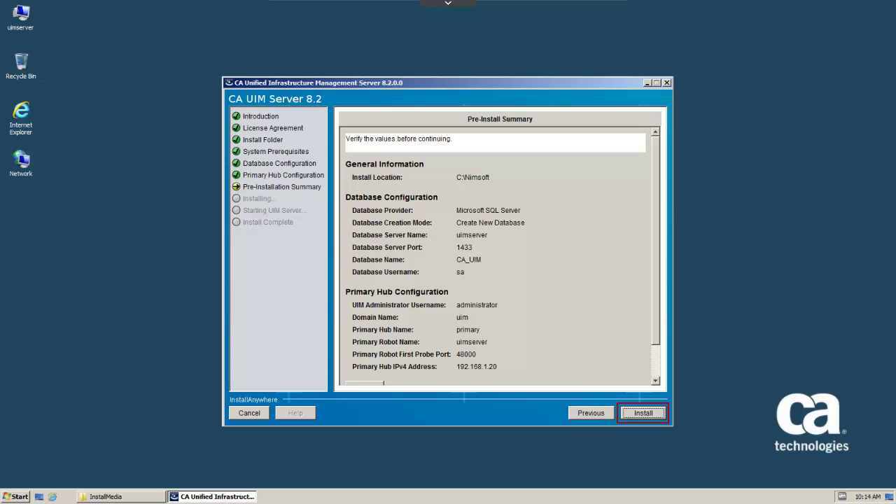
key(Return)
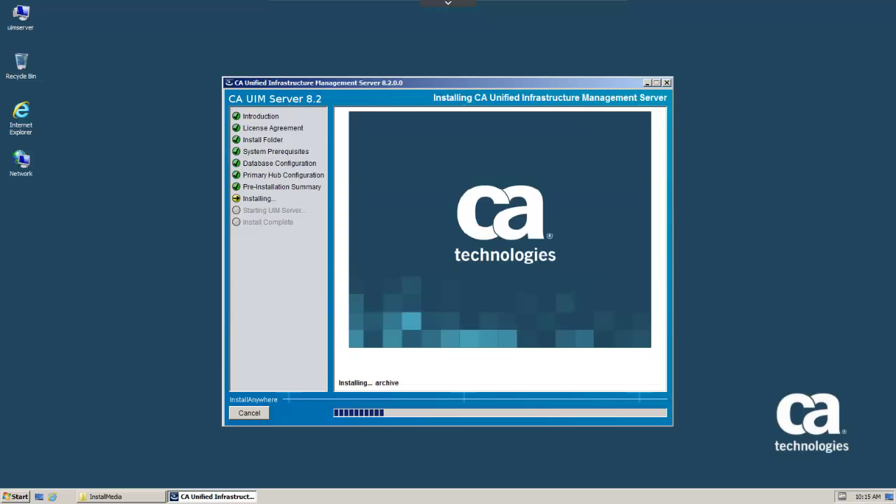